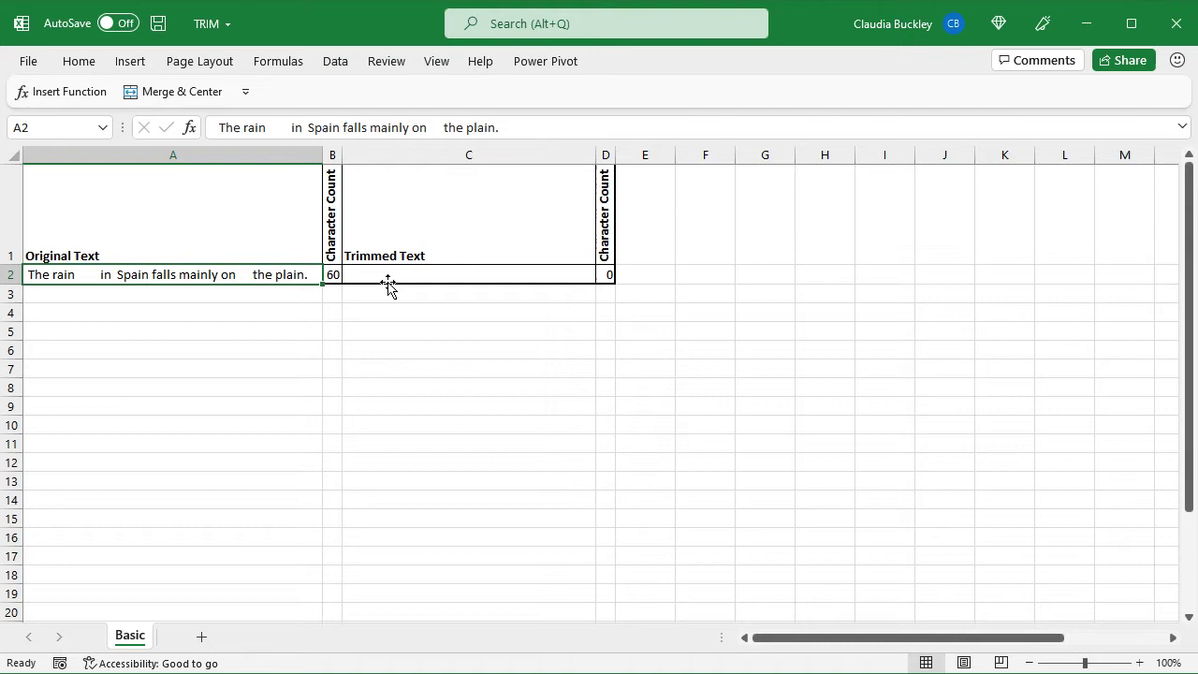
Enter =TRIM(A2) in C2 to trim the A2 sentence
{"action": "left_click", "coordinate": [387, 279]}
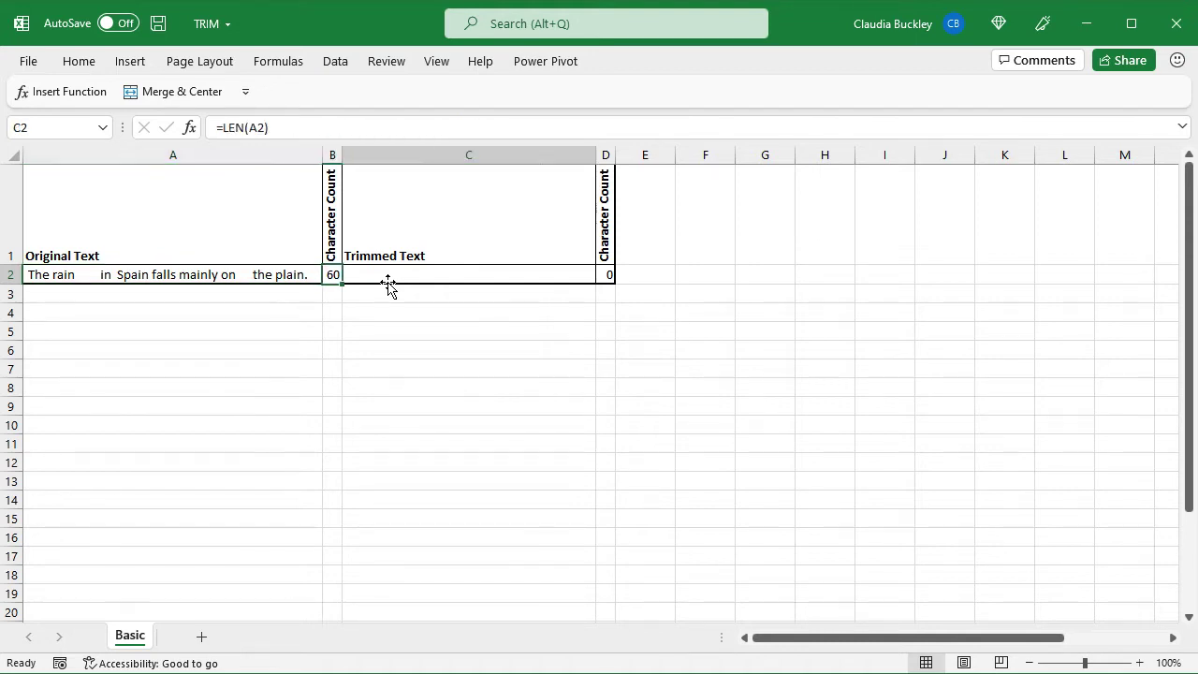
{"action": "type", "text": "="}
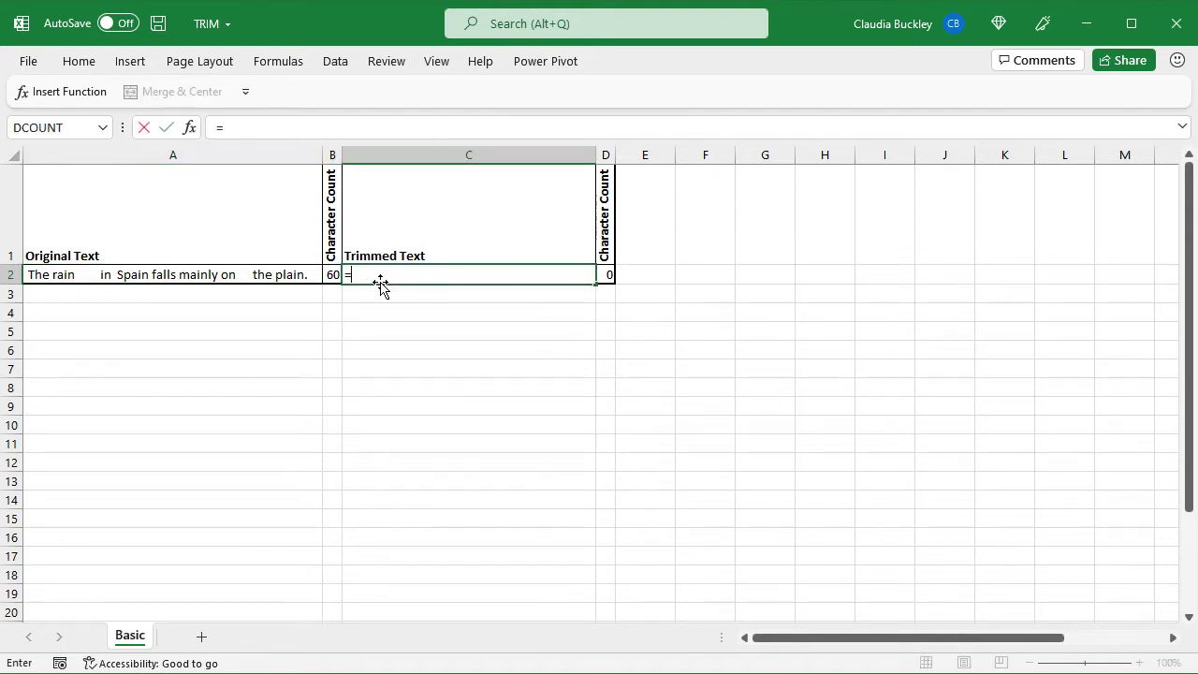
{"action": "type", "text": "trim("}
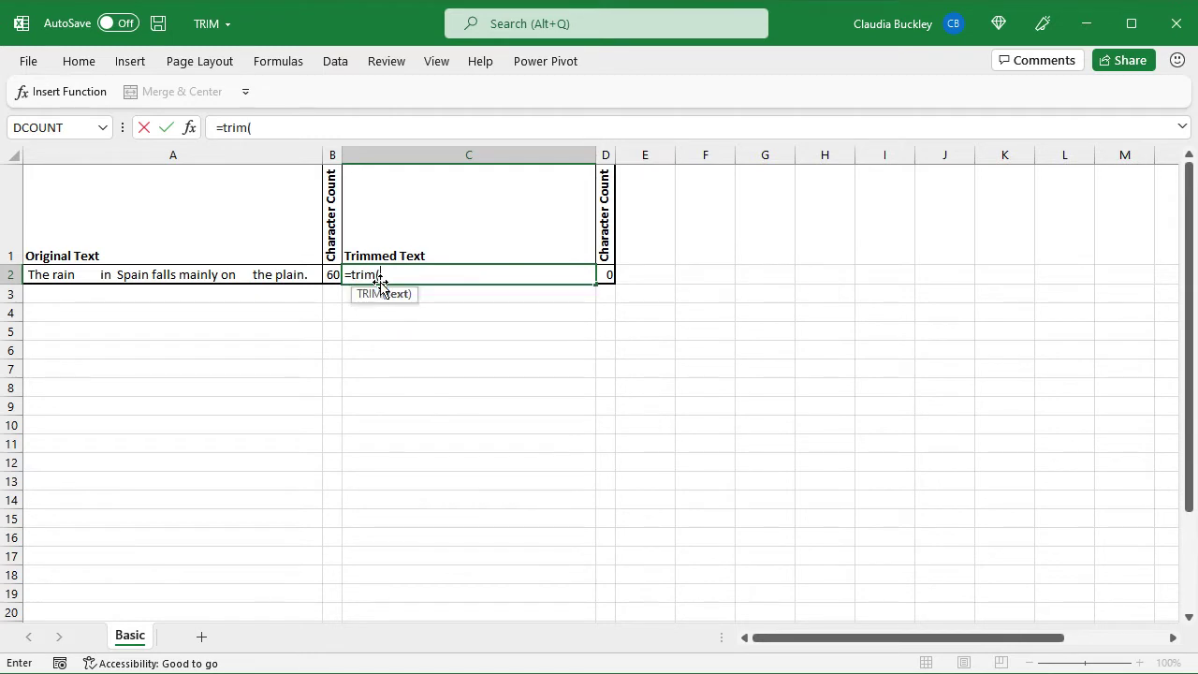
{"action": "left_click", "coordinate": [228, 272]}
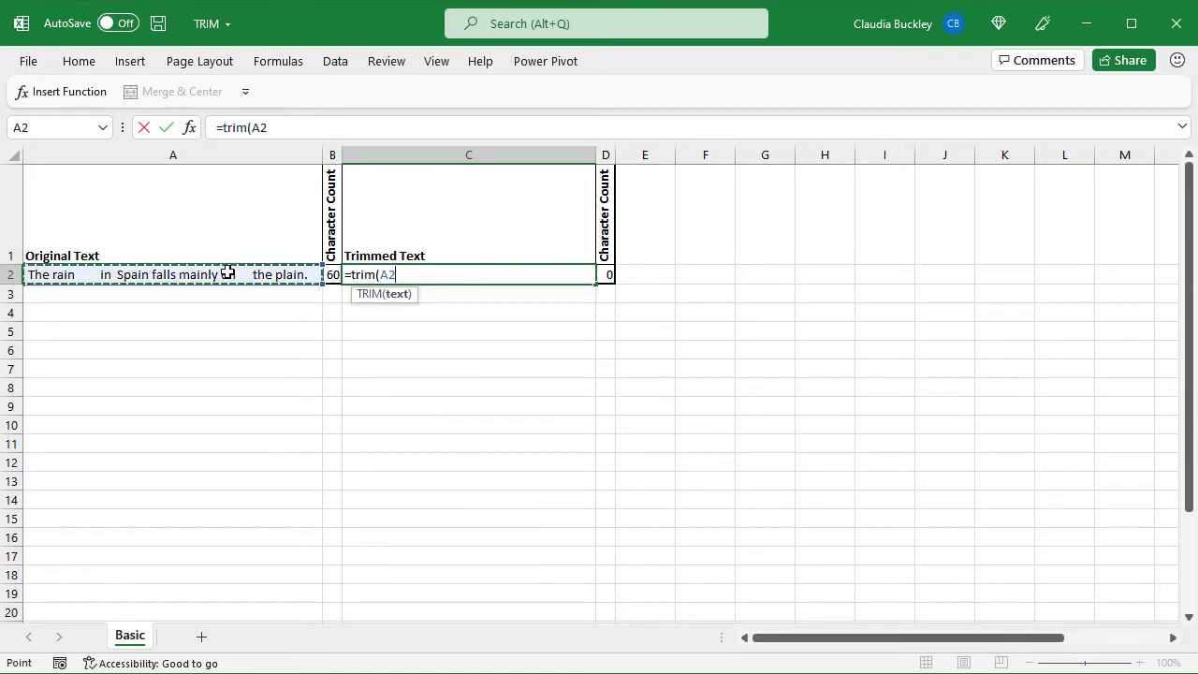
{"action": "type", "text": ")"}
{"action": "key", "text": "Return"}
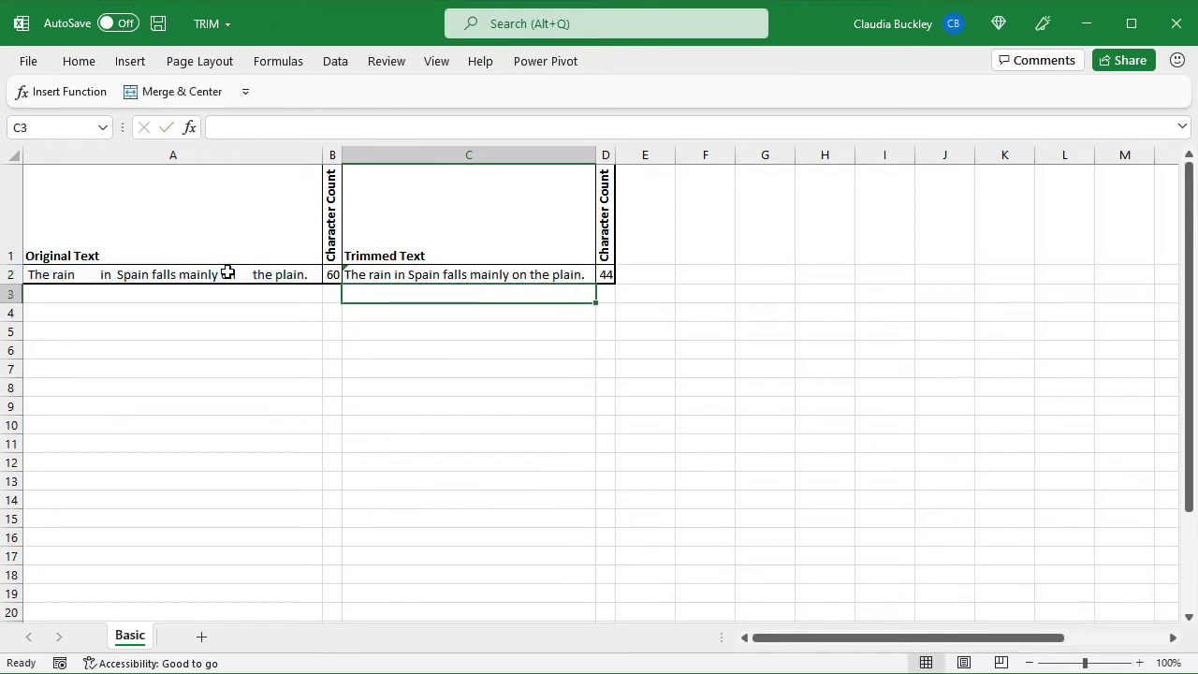
Inspect the LEN character-count formulas in B2 and D2, then return to C2
{"action": "left_click", "coordinate": [334, 273]}
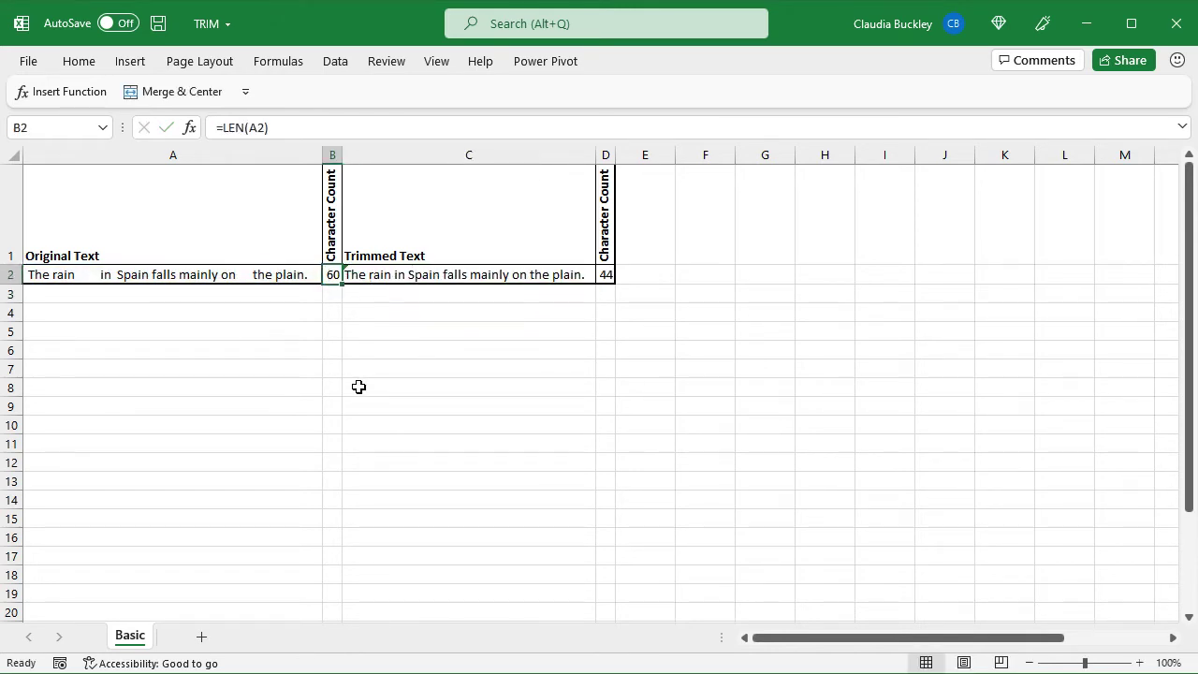
{"action": "left_click", "coordinate": [598, 274]}
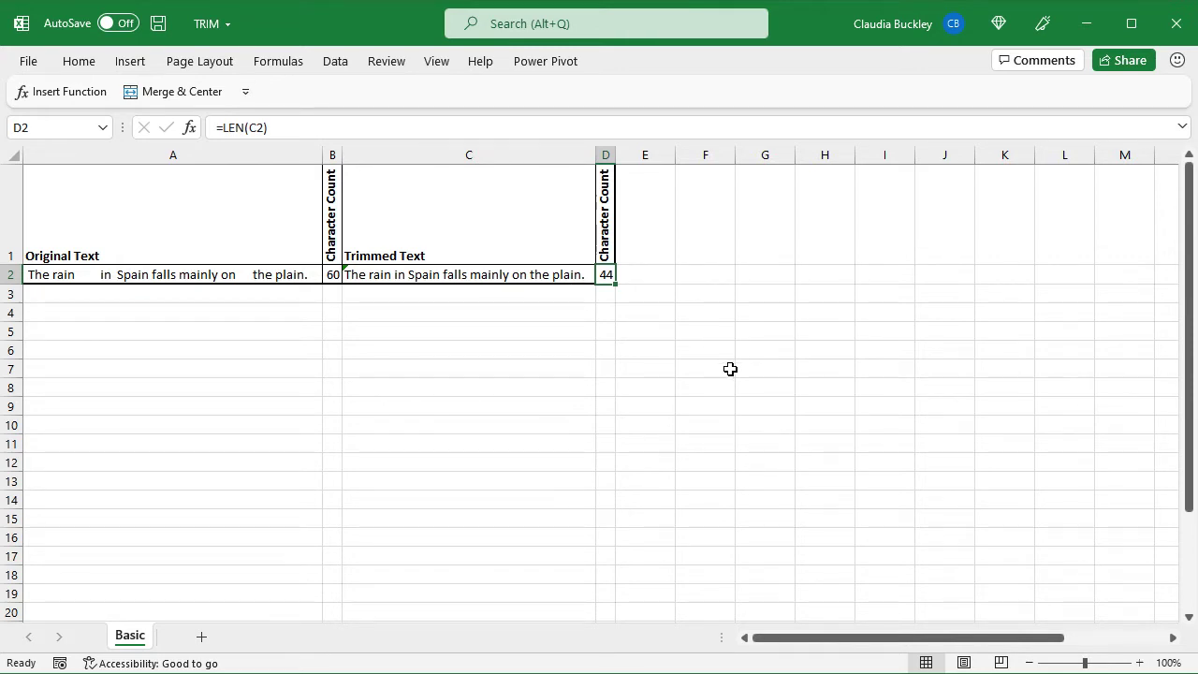
{"action": "key", "text": "Left"}
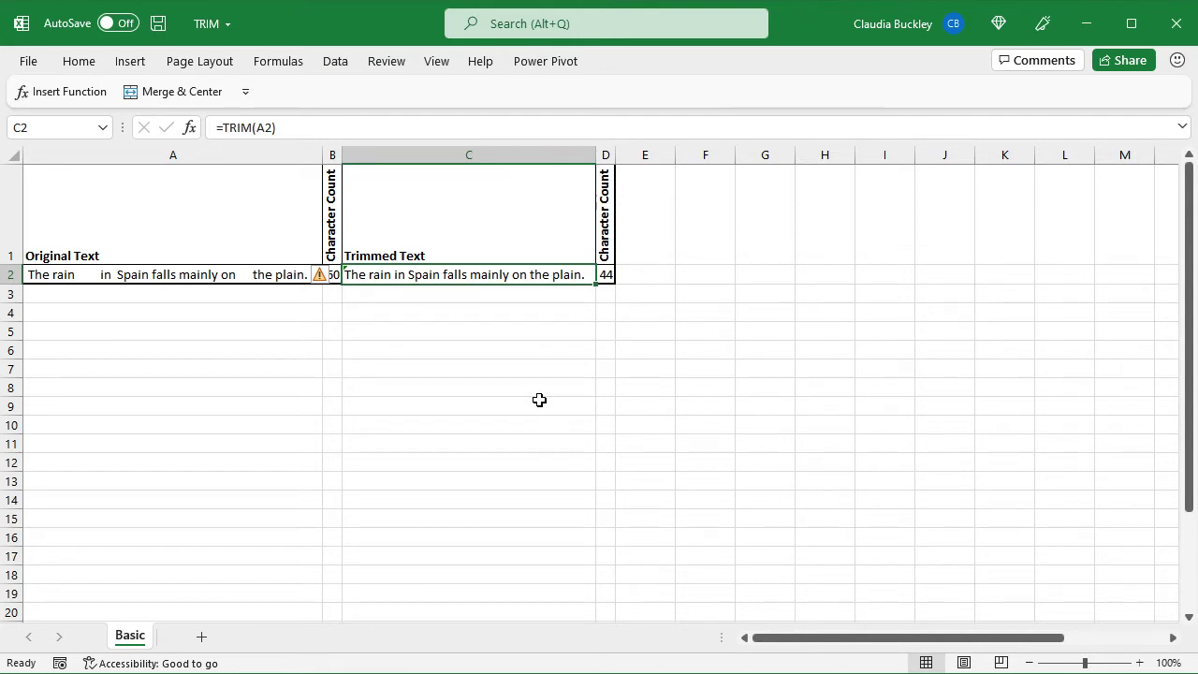
Copy C2's trimmed sentence and paste it into F2 as values only
{"action": "key", "text": "ctrl+c"}
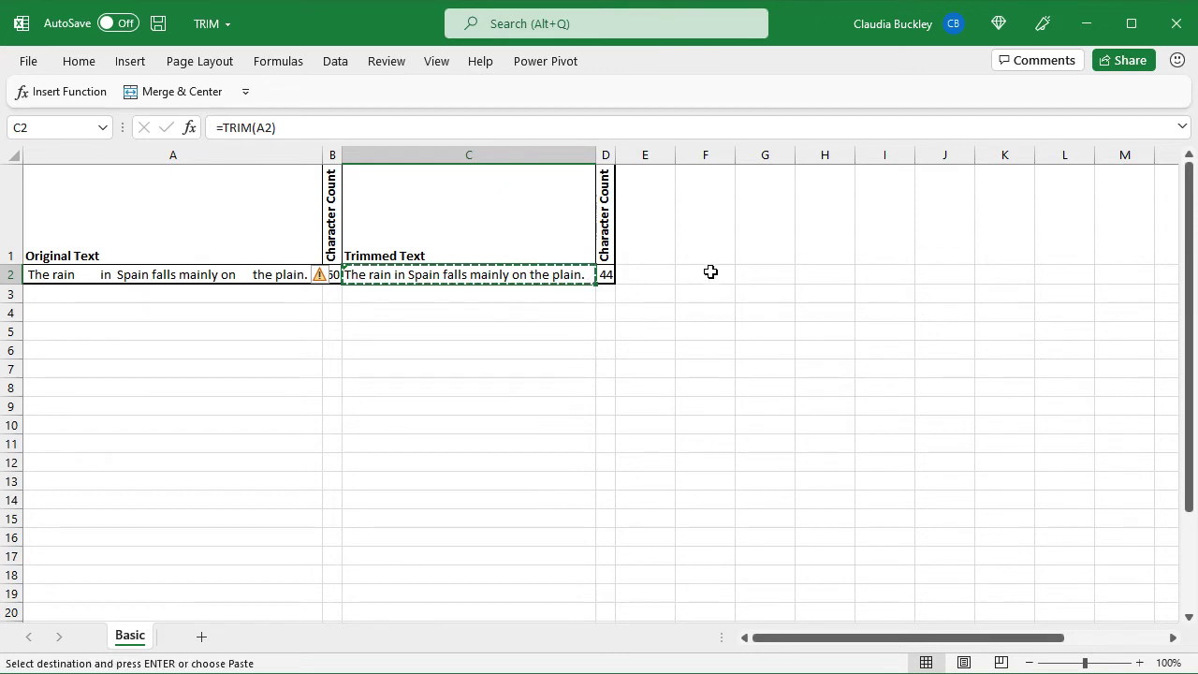
{"action": "left_click", "coordinate": [711, 272]}
{"action": "right_click", "coordinate": [711, 271]}
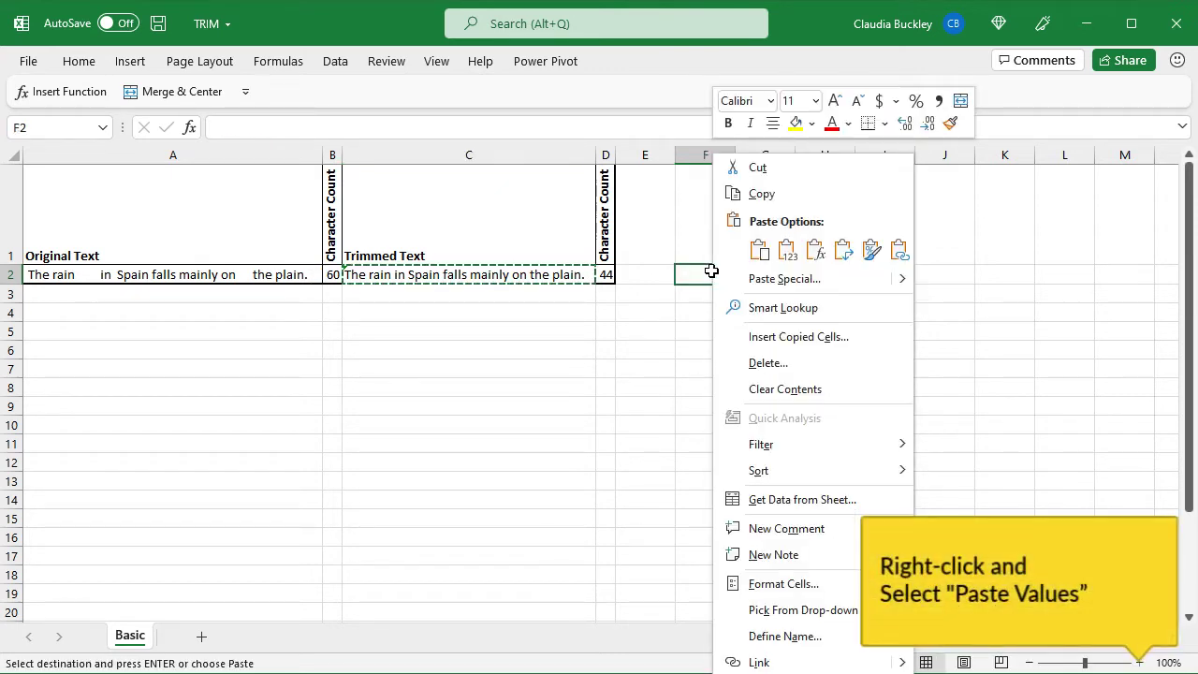
{"action": "left_click", "coordinate": [792, 252]}
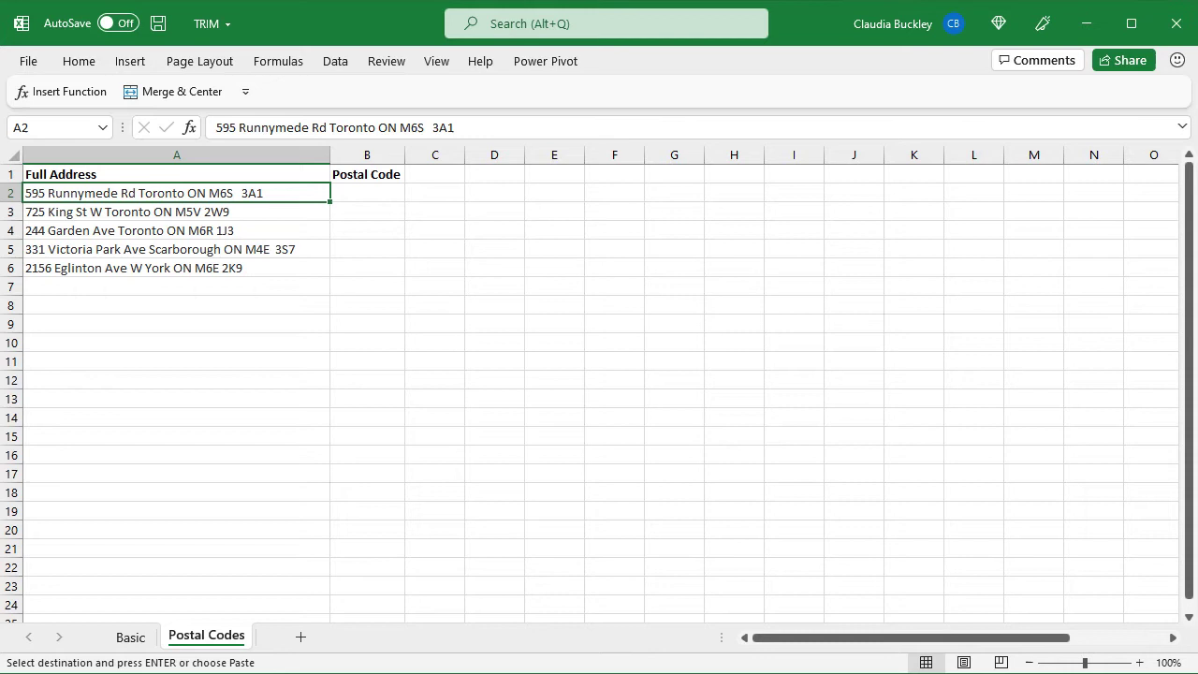
Enter =RIGHT(A2,7) in B2 to extract the first address's last seven characters
{"action": "key", "text": "Right"}
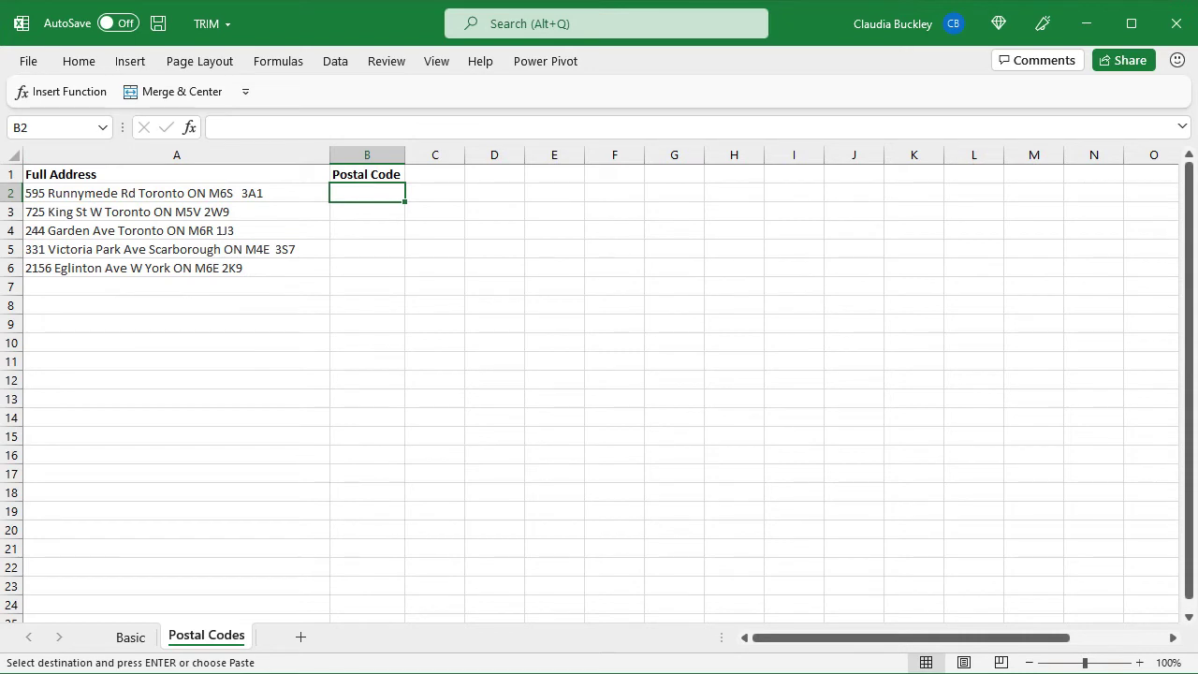
{"action": "type", "text": "=right"}
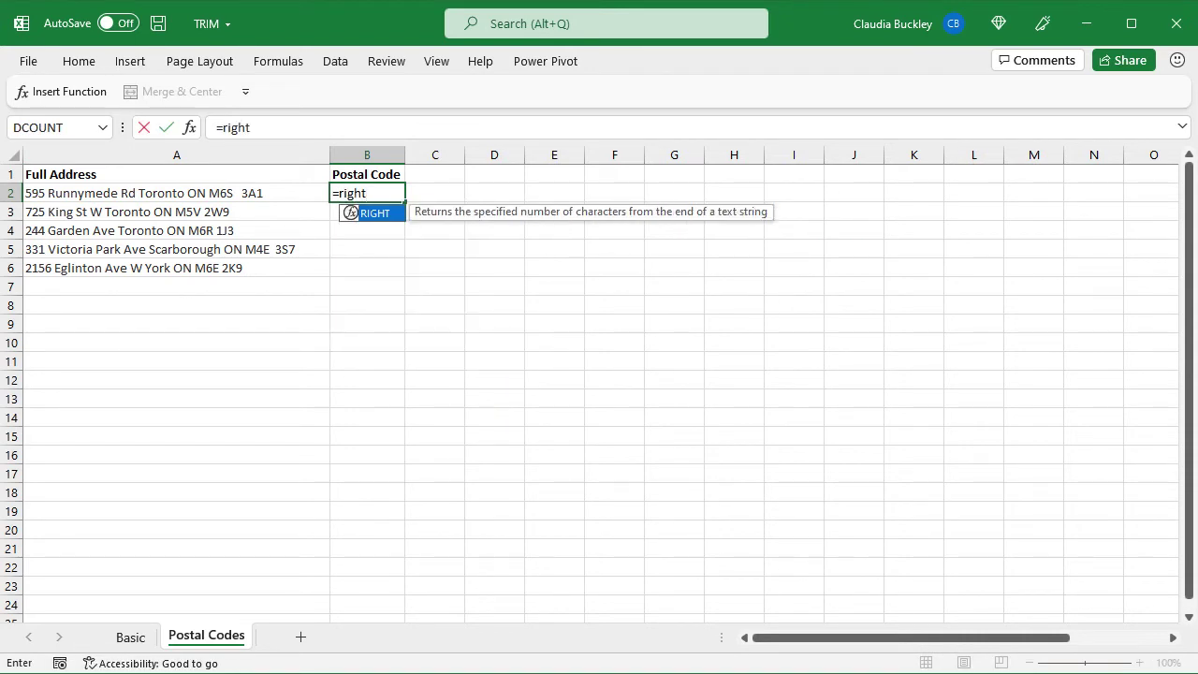
{"action": "type", "text": "("}
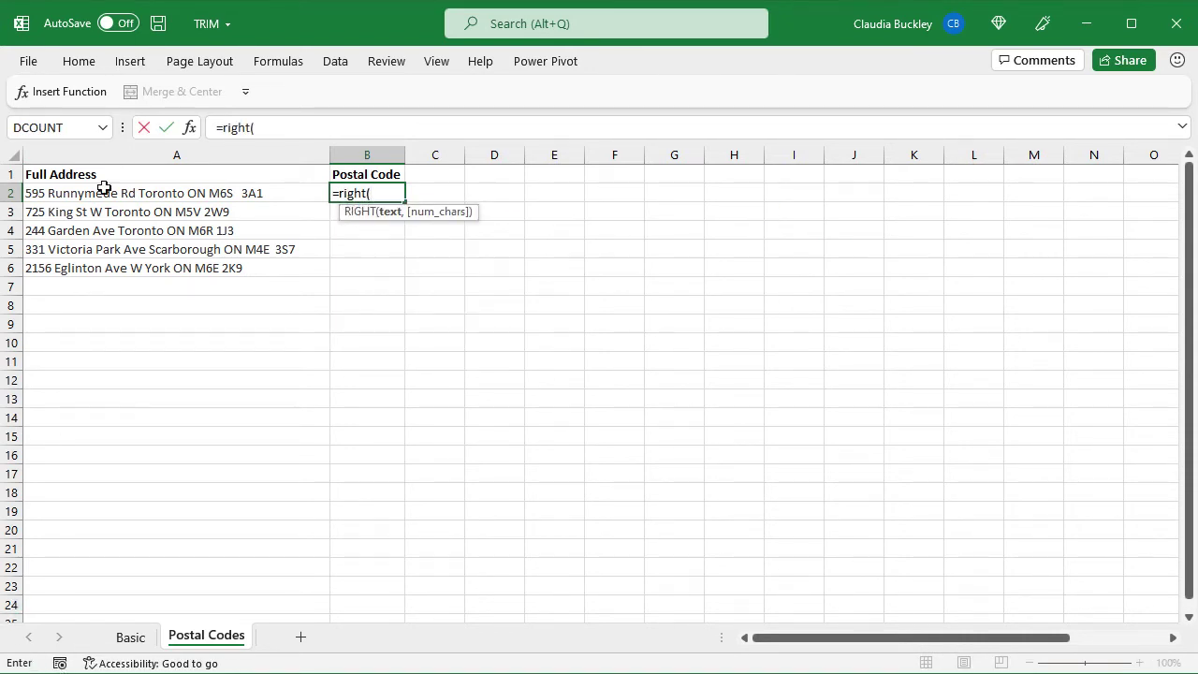
{"action": "left_click", "coordinate": [114, 194]}
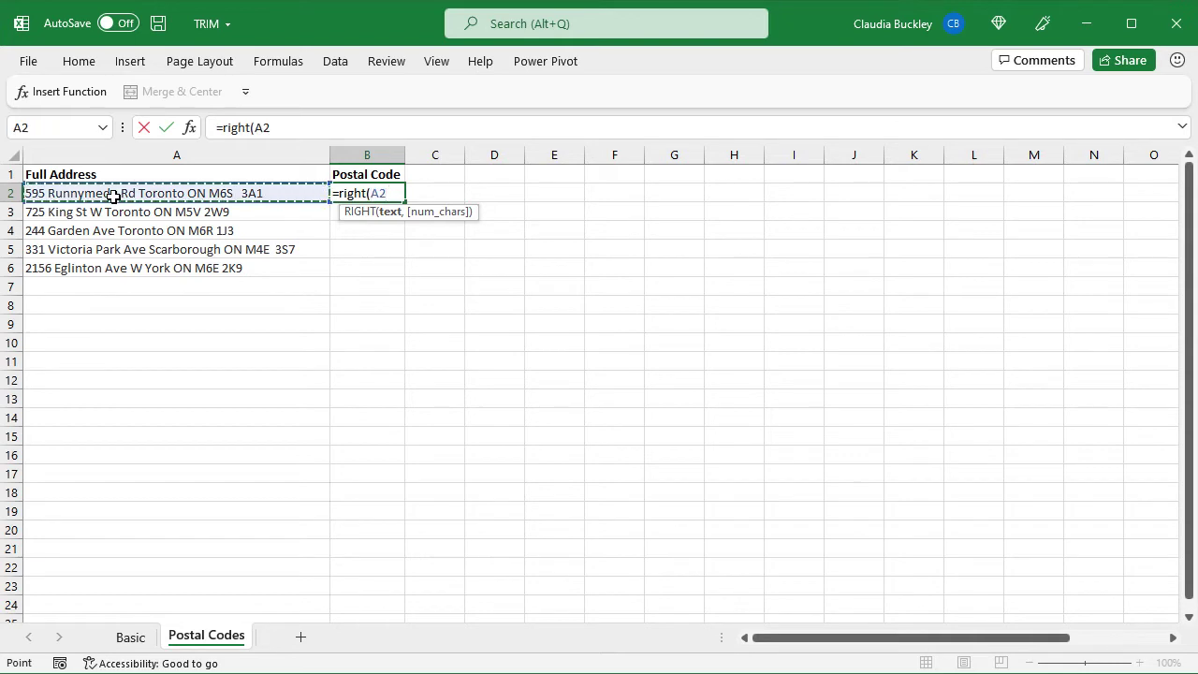
{"action": "type", "text": ","}
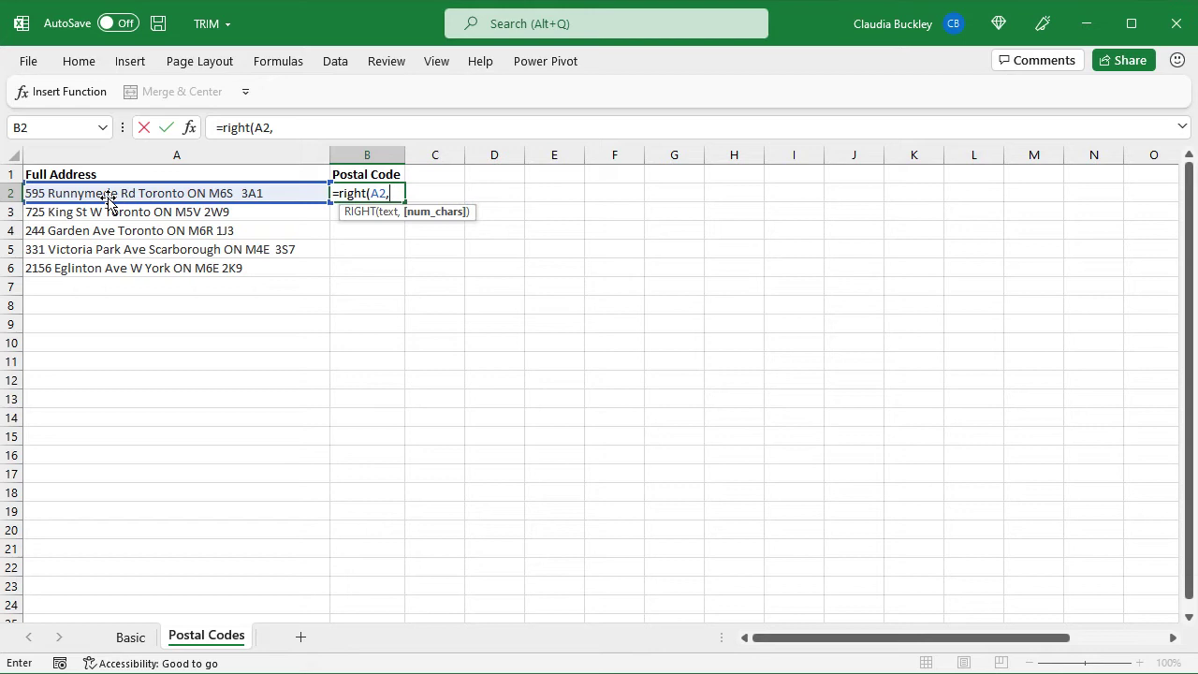
{"action": "type", "text": "7"}
{"action": "type", "text": ")"}
{"action": "key", "text": "Return"}
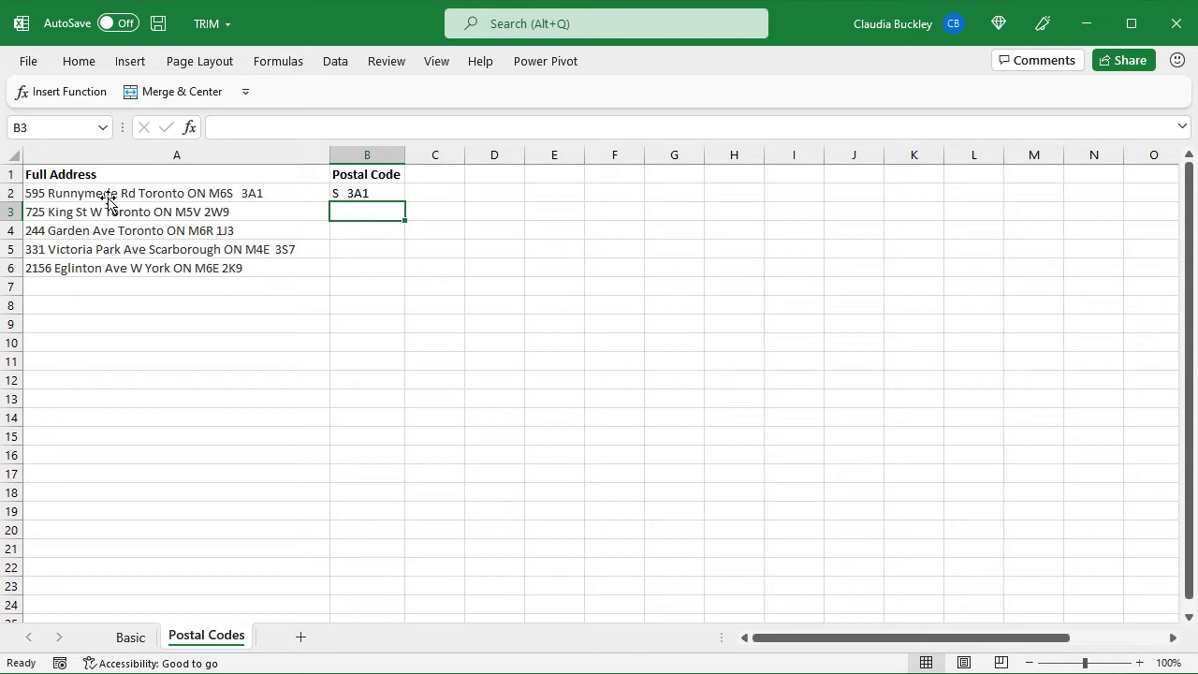
{"action": "key", "text": "Up"}
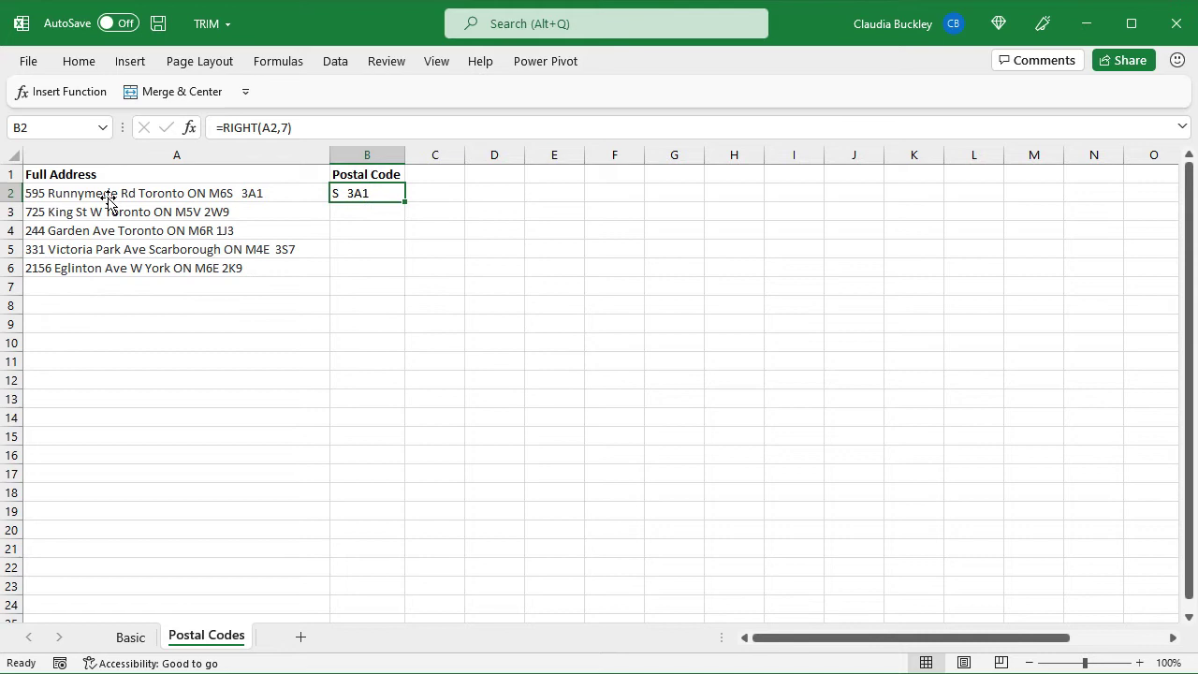
Enter =TRIM(A2) in B2 to clean the first address
{"action": "type", "text": "=trim"}
{"action": "key", "text": "Tab"}
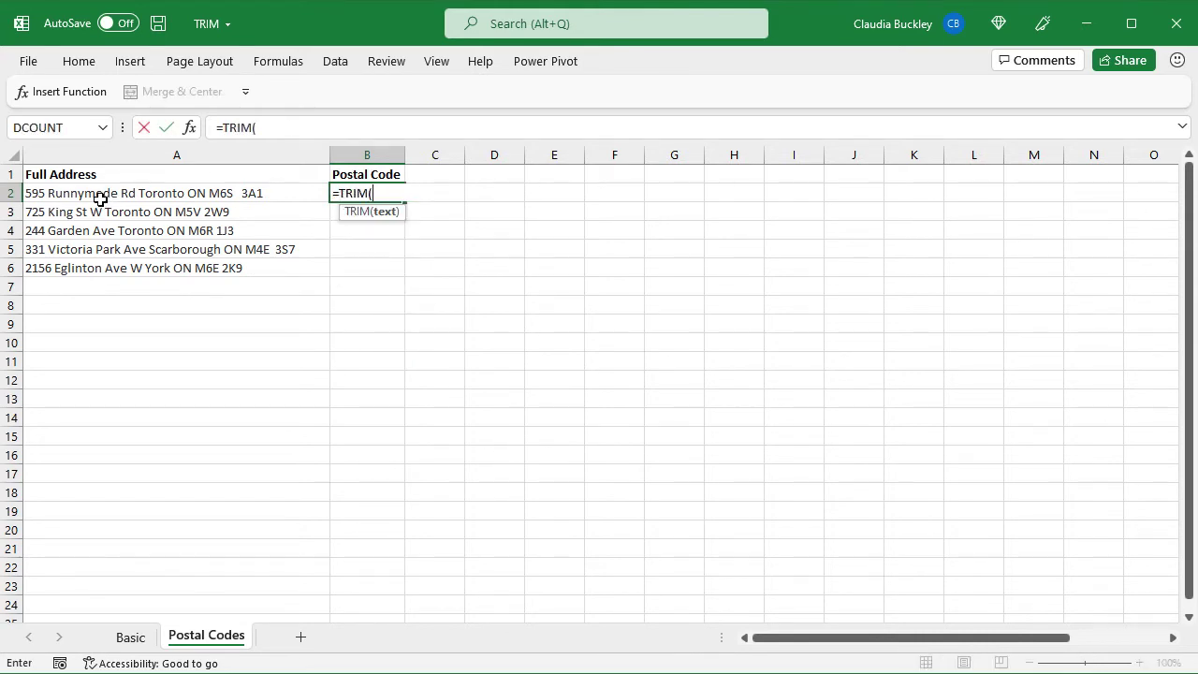
{"action": "left_click", "coordinate": [180, 195]}
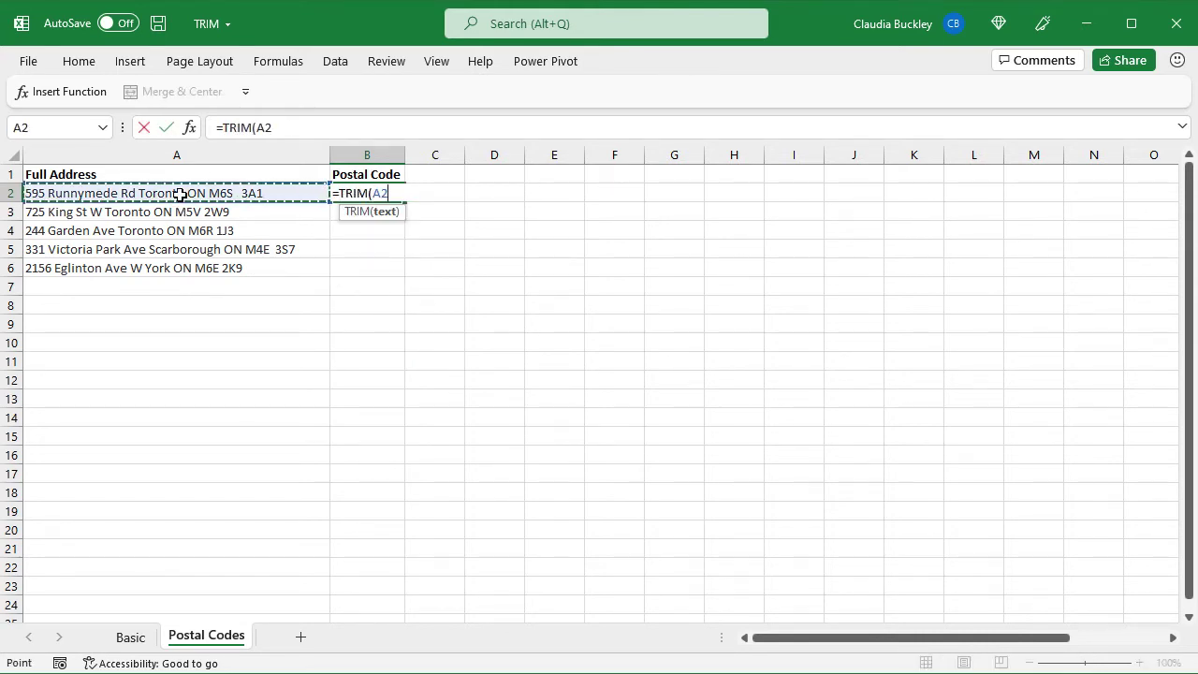
{"action": "type", "text": ")"}
{"action": "key", "text": "Return"}
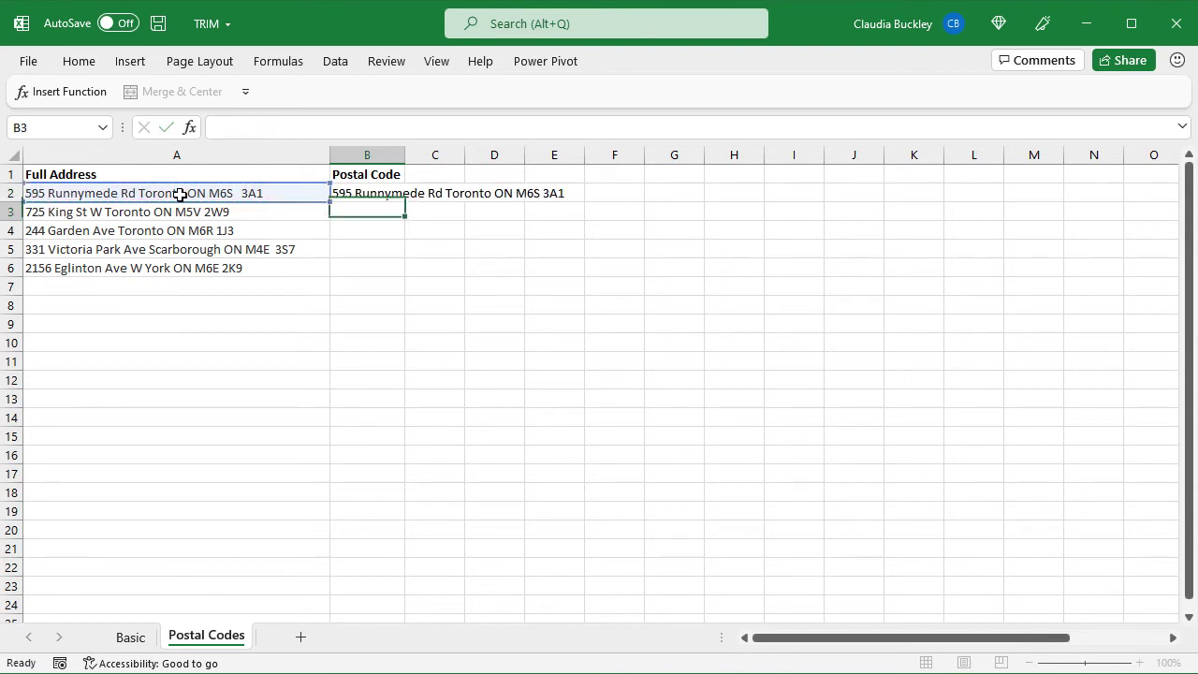
{"action": "key", "text": "Up"}
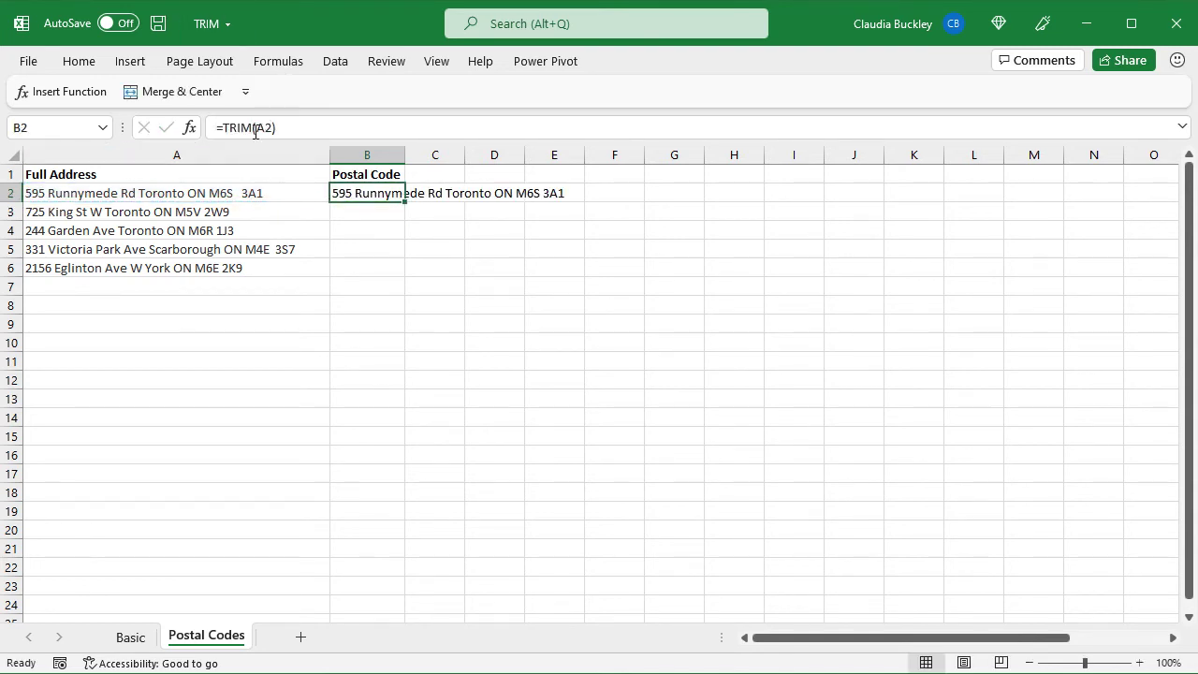
Wrap it as =RIGHT(TRIM(A2),7) and fill the postal code formula down to B6
{"action": "left_click", "coordinate": [222, 127]}
{"action": "type", "text": "right"}
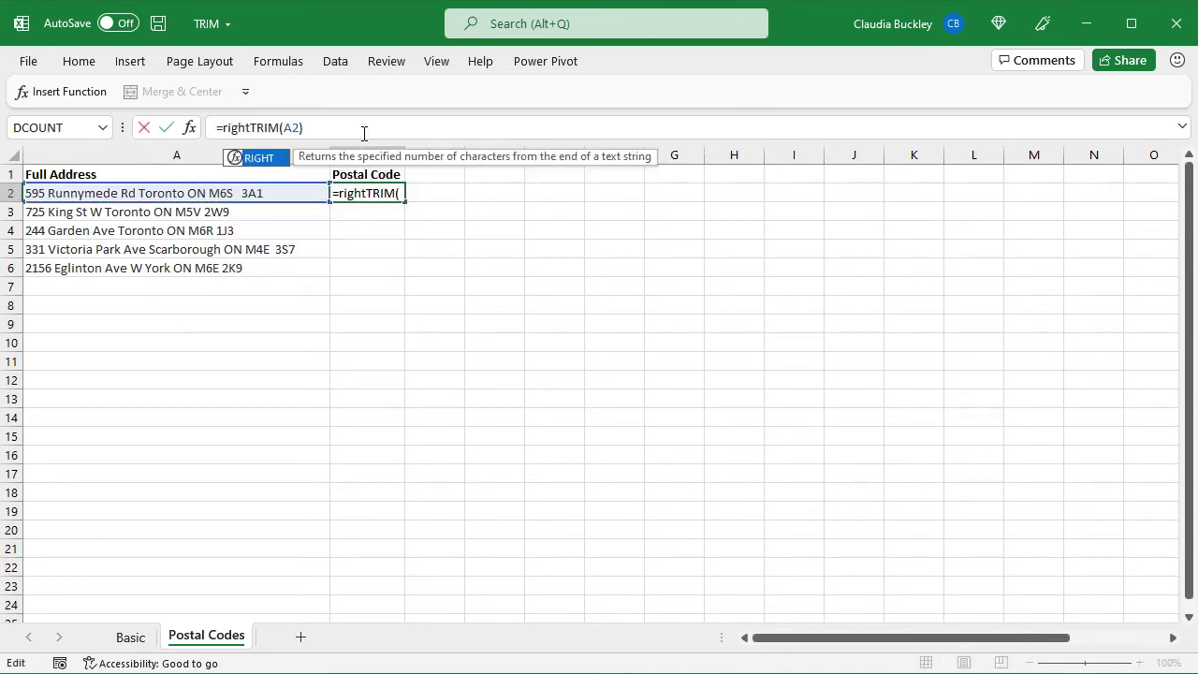
{"action": "type", "text": "("}
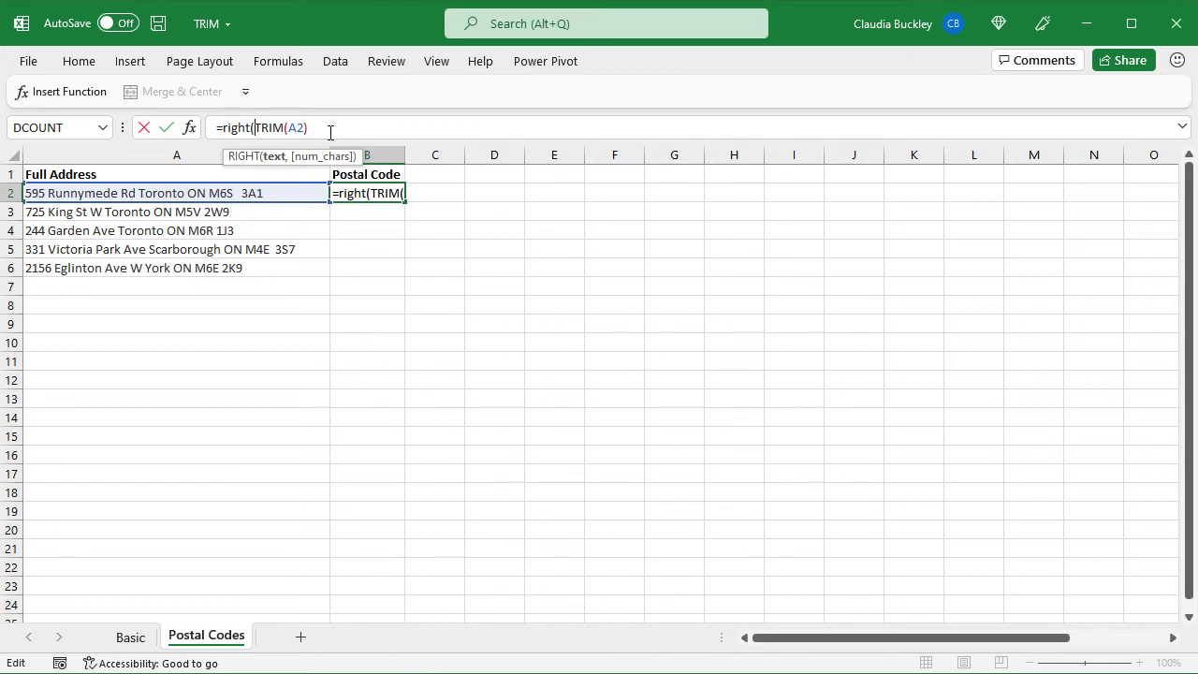
{"action": "left_click", "coordinate": [328, 125]}
{"action": "type", "text": ",7"}
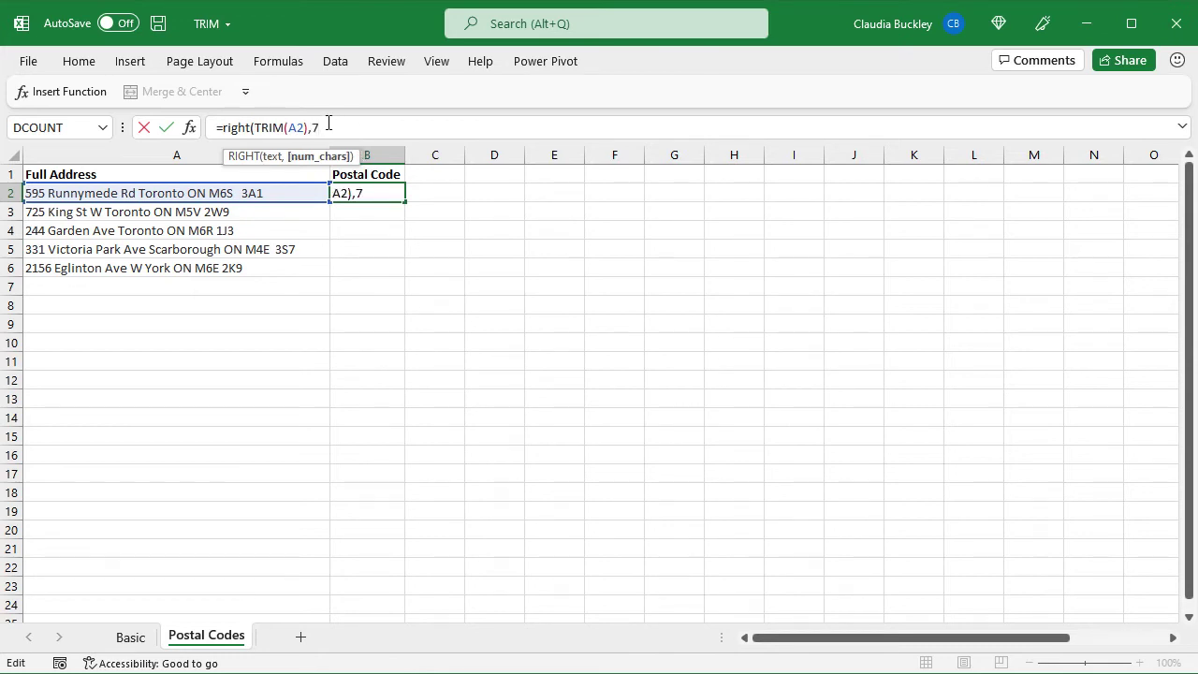
{"action": "key", "text": "Return"}
{"action": "key", "text": "Up"}
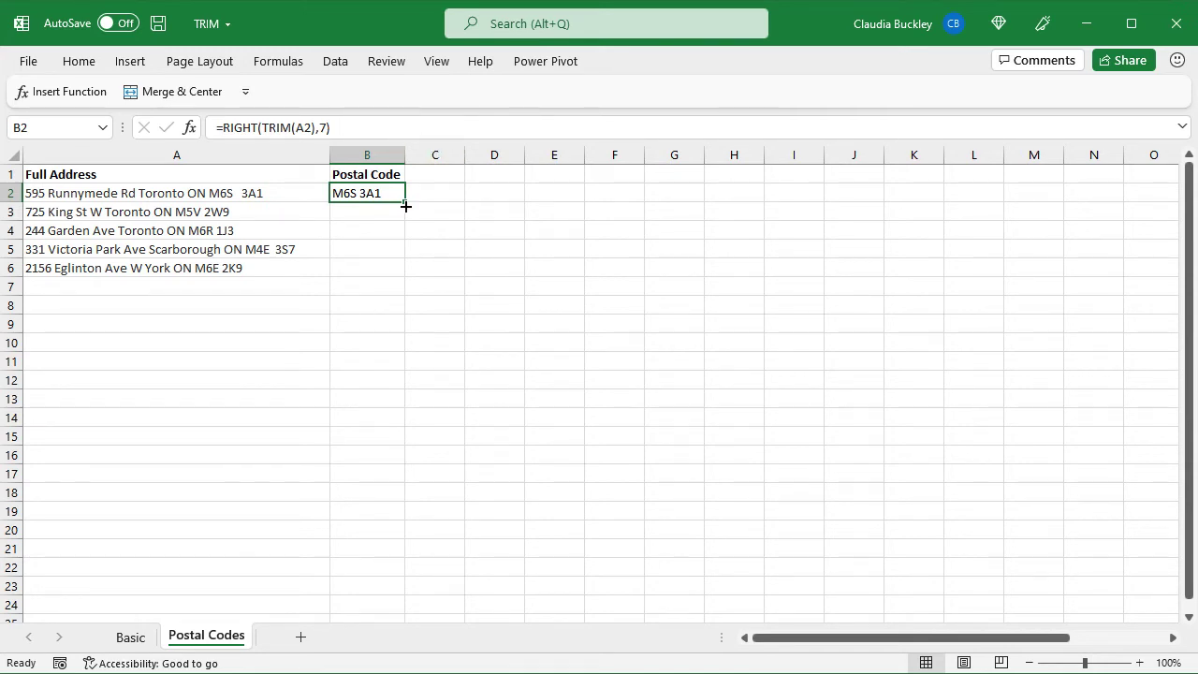
{"action": "left_click_drag", "start_coordinate": [405, 202], "coordinate": [406, 275]}
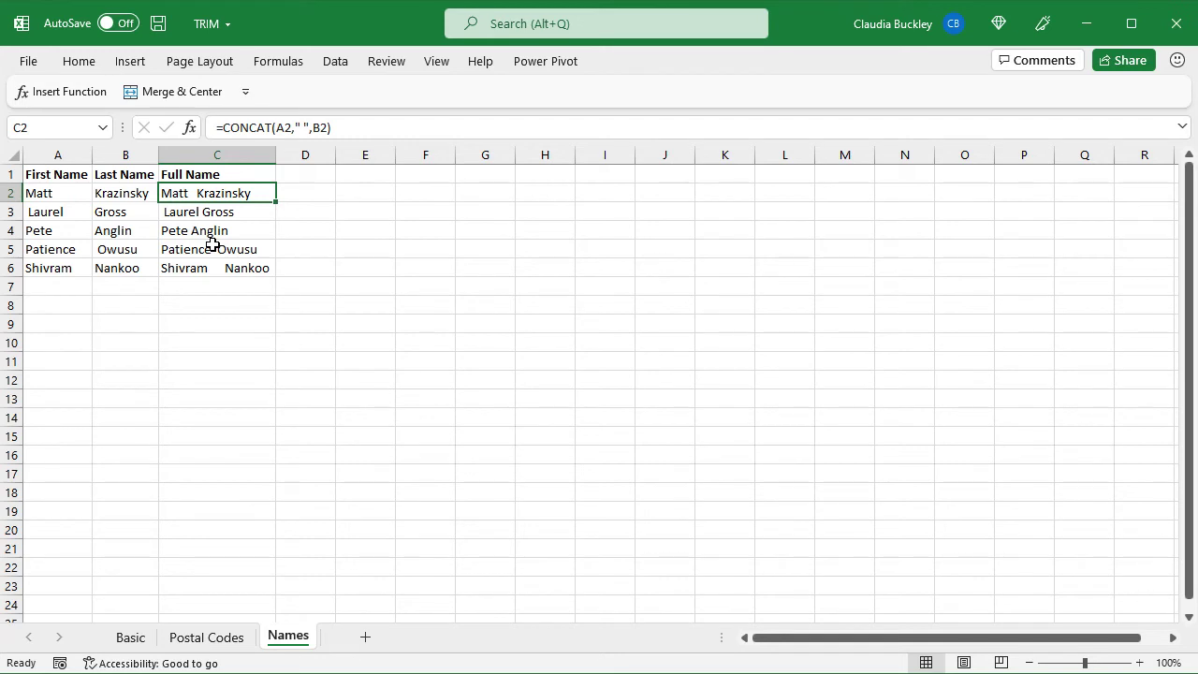
Wrap C2's CONCAT formula as =TRIM(CONCAT(A2," ",B2)) and fill it down to C6
{"action": "left_click", "coordinate": [239, 137]}
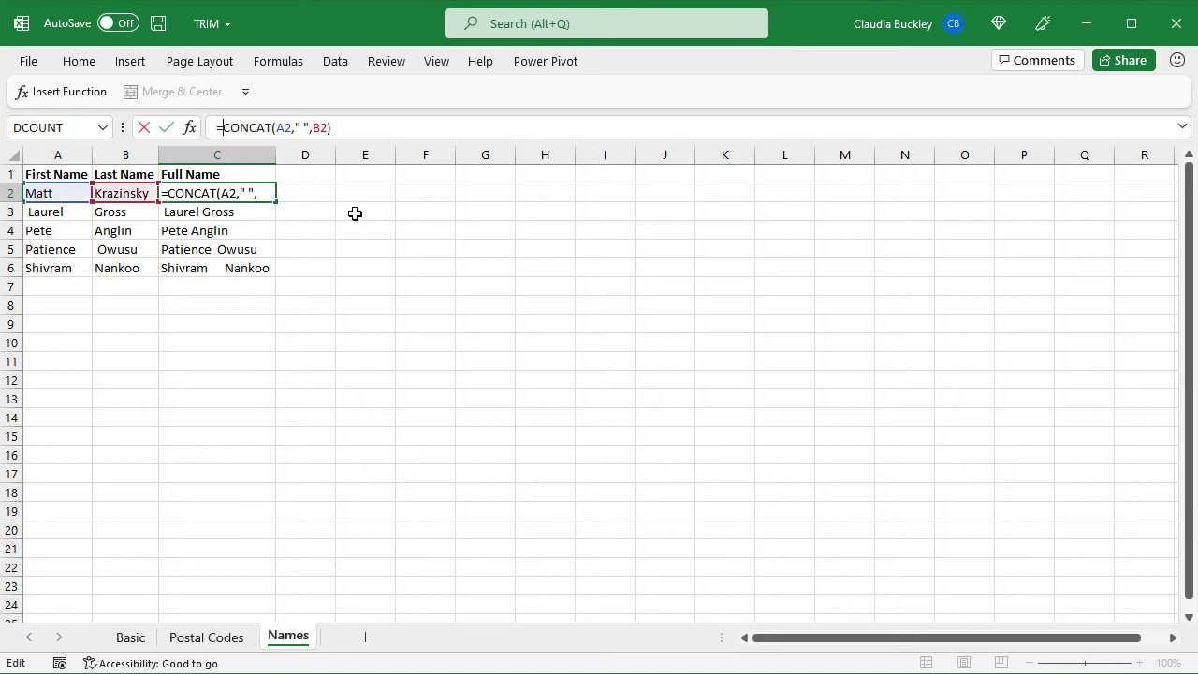
{"action": "type", "text": "trim("}
{"action": "left_click", "coordinate": [396, 131]}
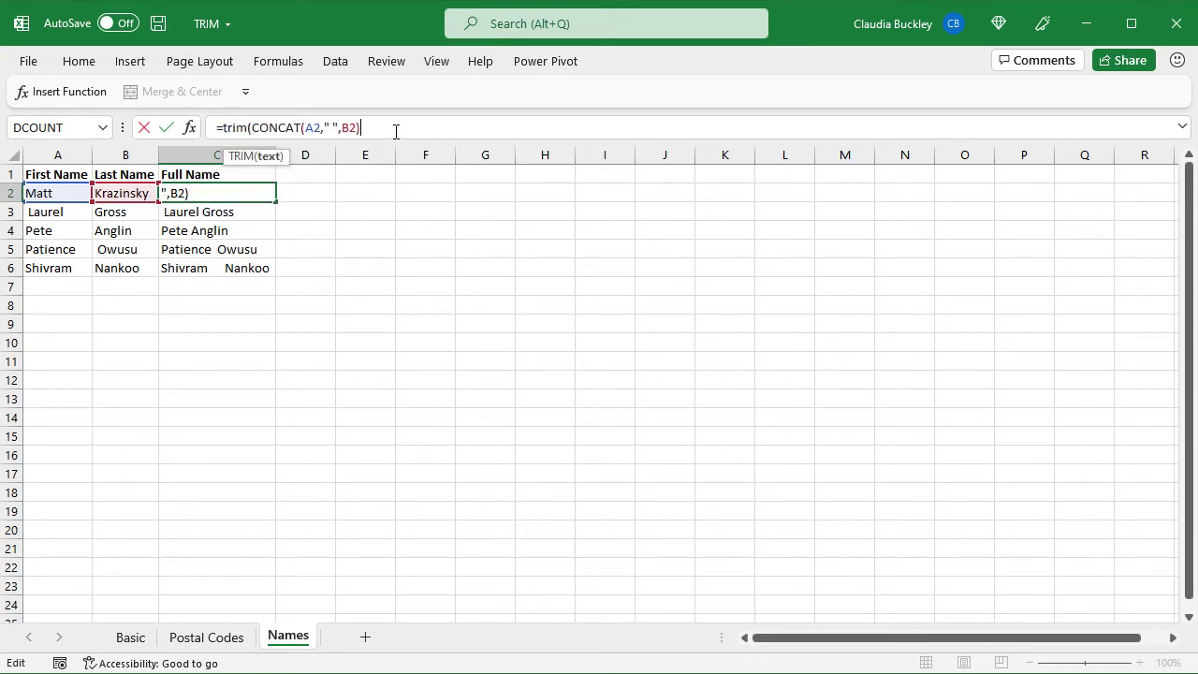
{"action": "type", "text": ")"}
{"action": "key", "text": "Return"}
{"action": "left_click", "coordinate": [265, 192]}
{"action": "left_click_drag", "start_coordinate": [276, 202], "coordinate": [278, 279]}
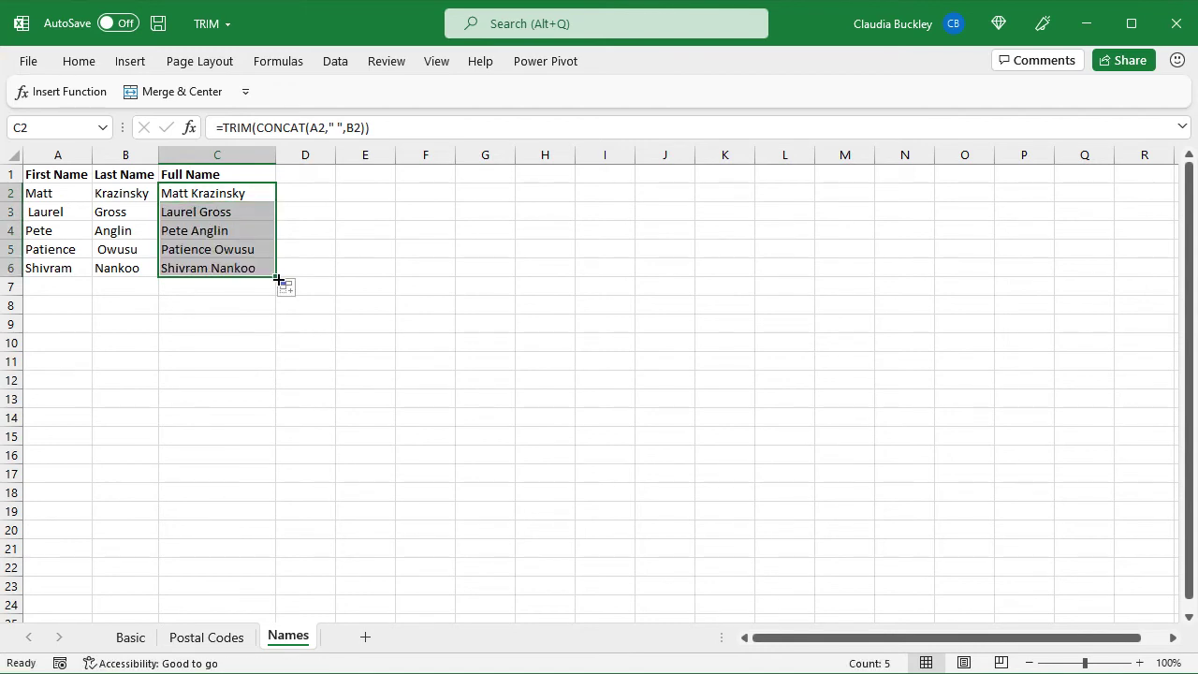
{"action": "left_click", "coordinate": [242, 193]}
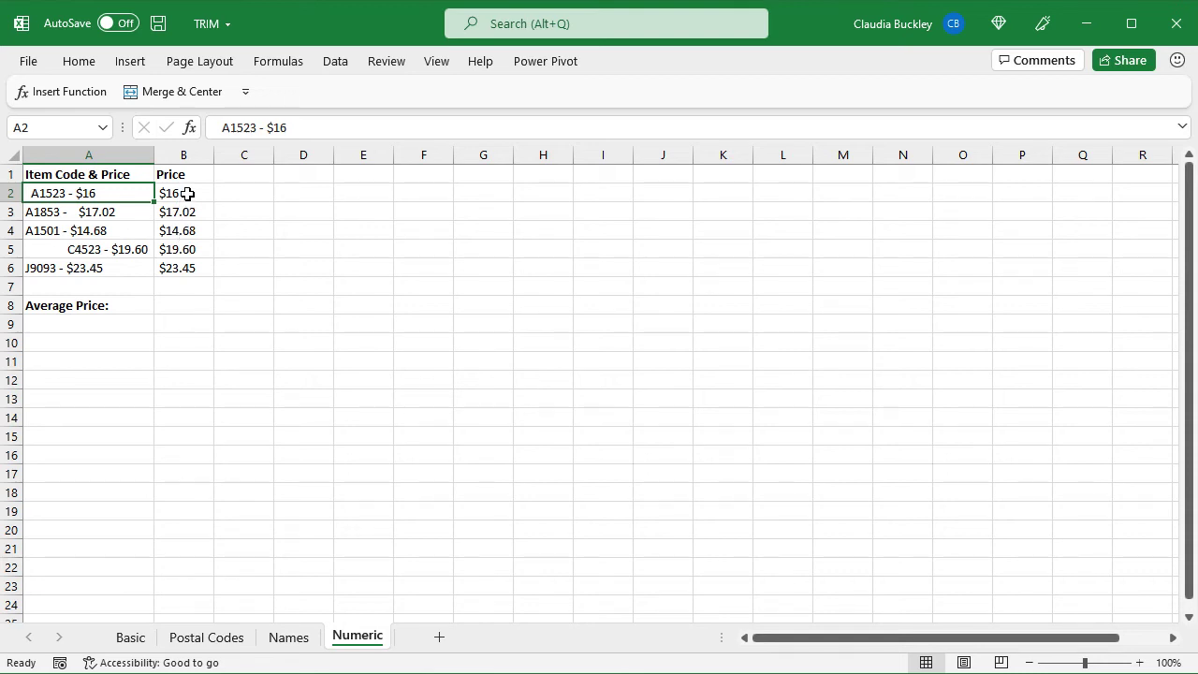
Enter =AVERAGE(B2:B6) in B8 beside the Average Price label
{"action": "left_click", "coordinate": [183, 311]}
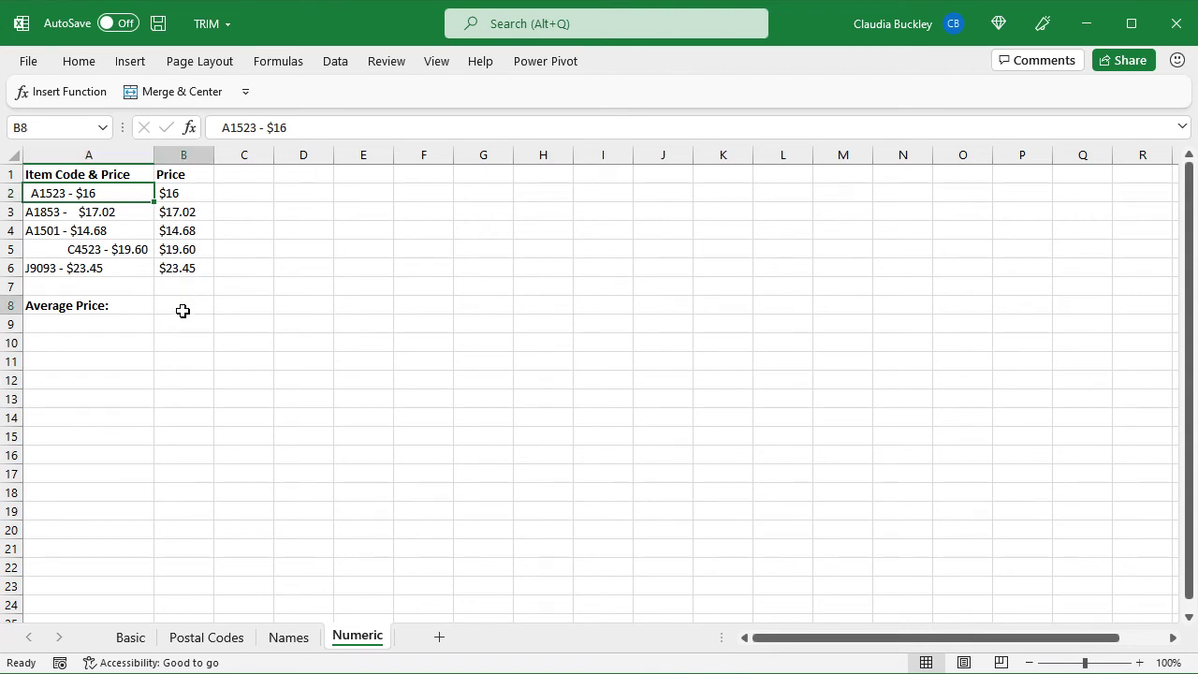
{"action": "type", "text": "=ave"}
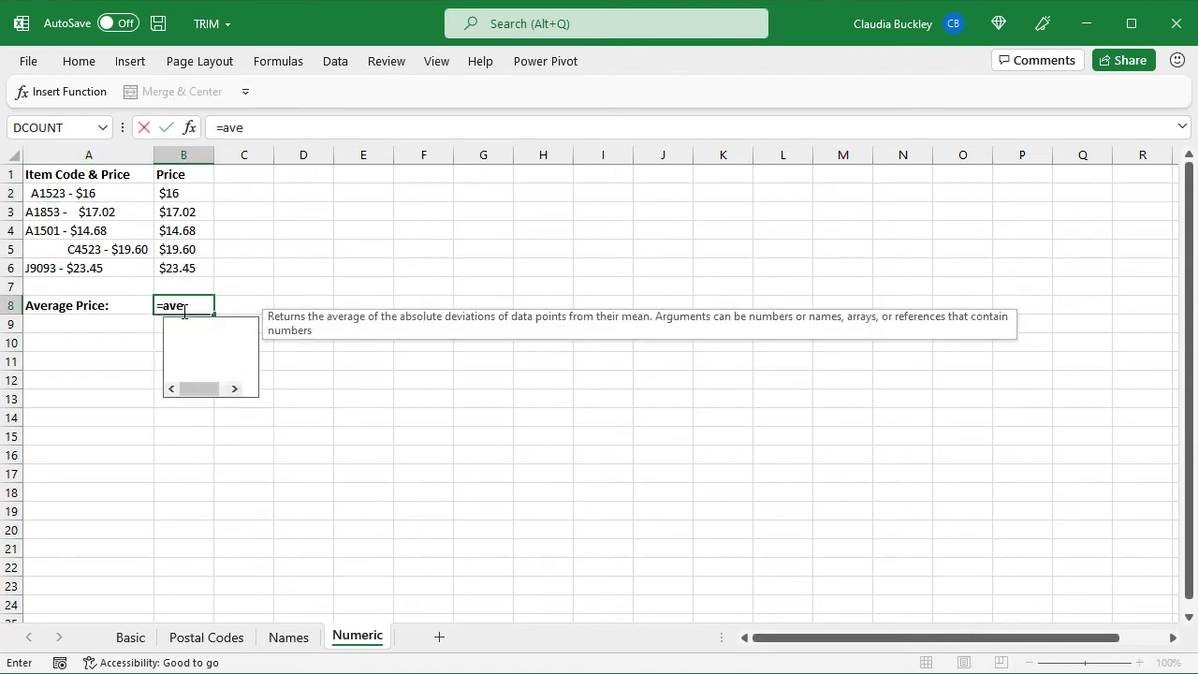
{"action": "key", "text": "Tab"}
{"action": "left_click_drag", "start_coordinate": [178, 193], "coordinate": [174, 266]}
{"action": "type", "text": ")"}
{"action": "key", "text": "Return"}
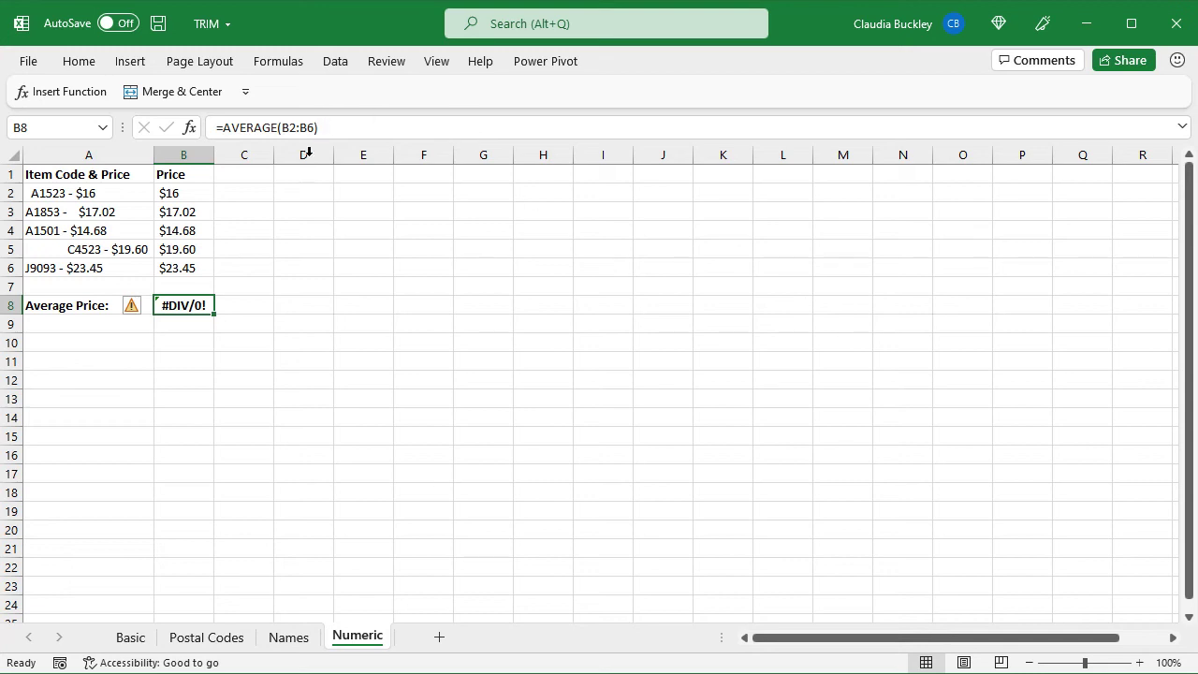
Wrap B2 as =VALUE(MID(TRIM(A2),8,100)), fill down to B6, and confirm the $18.15 average
{"action": "left_click", "coordinate": [222, 127]}
{"action": "type", "text": "val"}
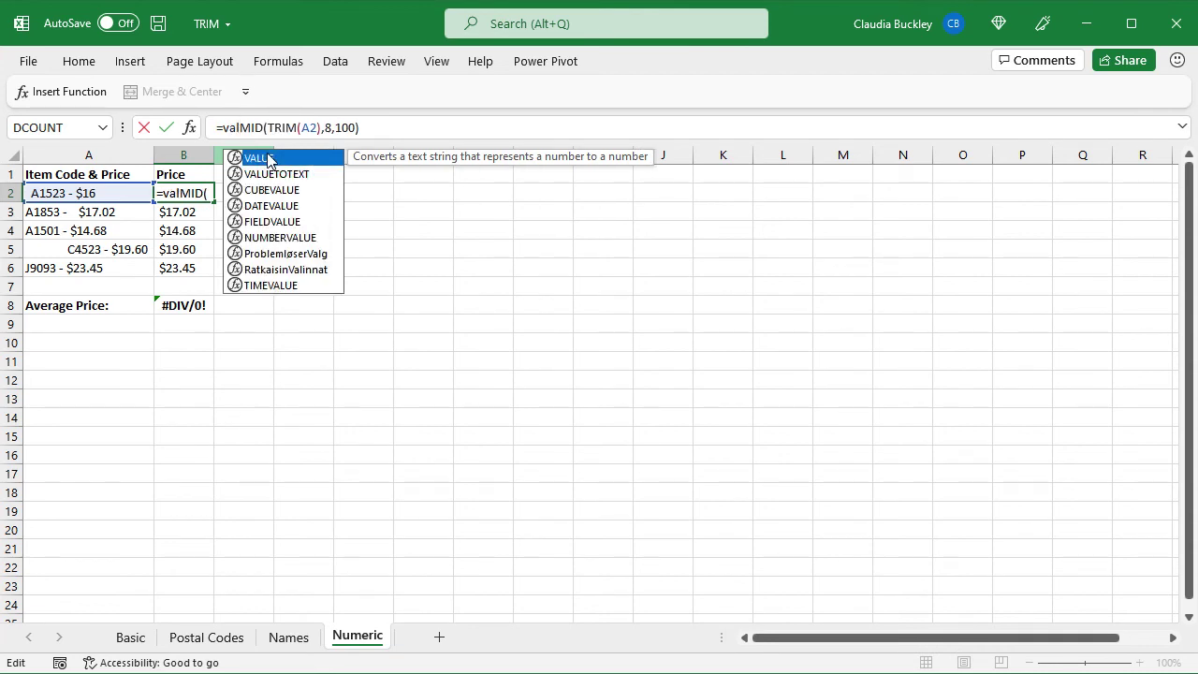
{"action": "type", "text": "ue("}
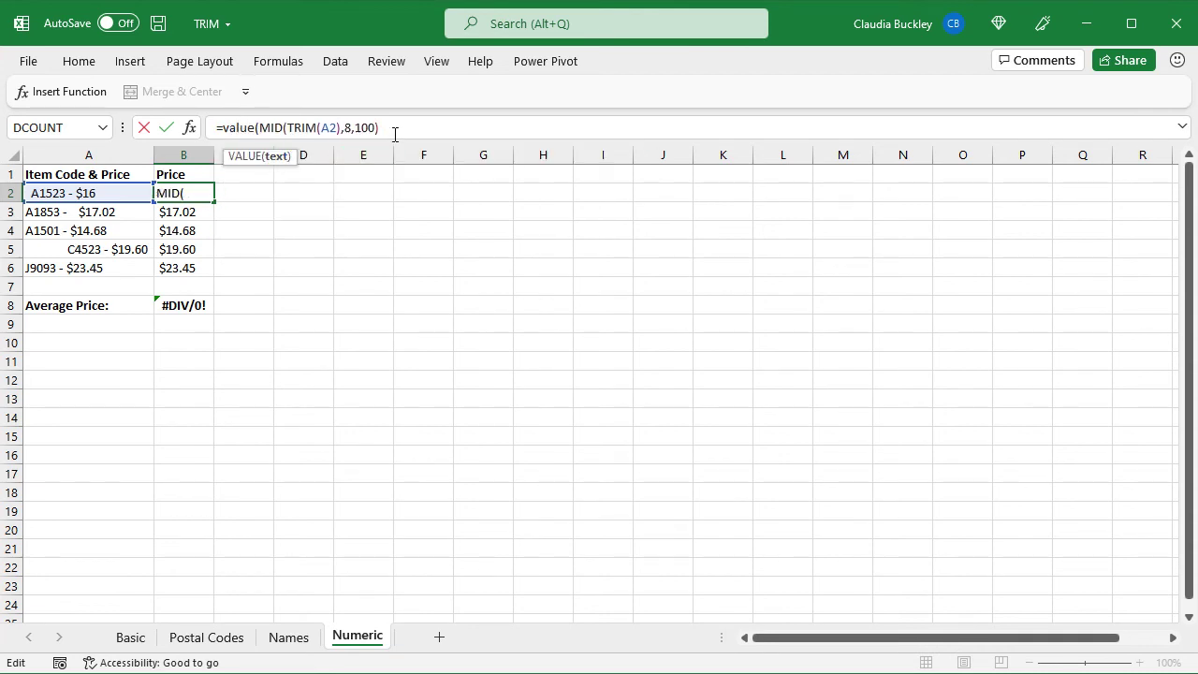
{"action": "left_click", "coordinate": [395, 134]}
{"action": "type", "text": ")"}
{"action": "key", "text": "Return"}
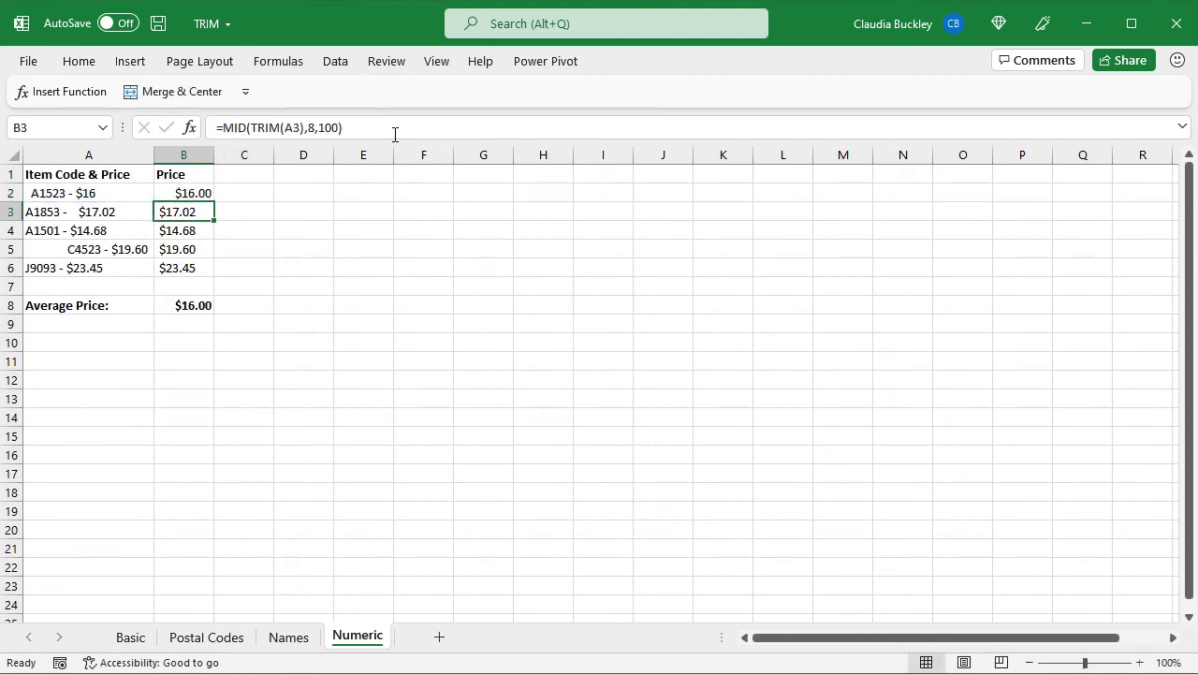
{"action": "left_click", "coordinate": [204, 193]}
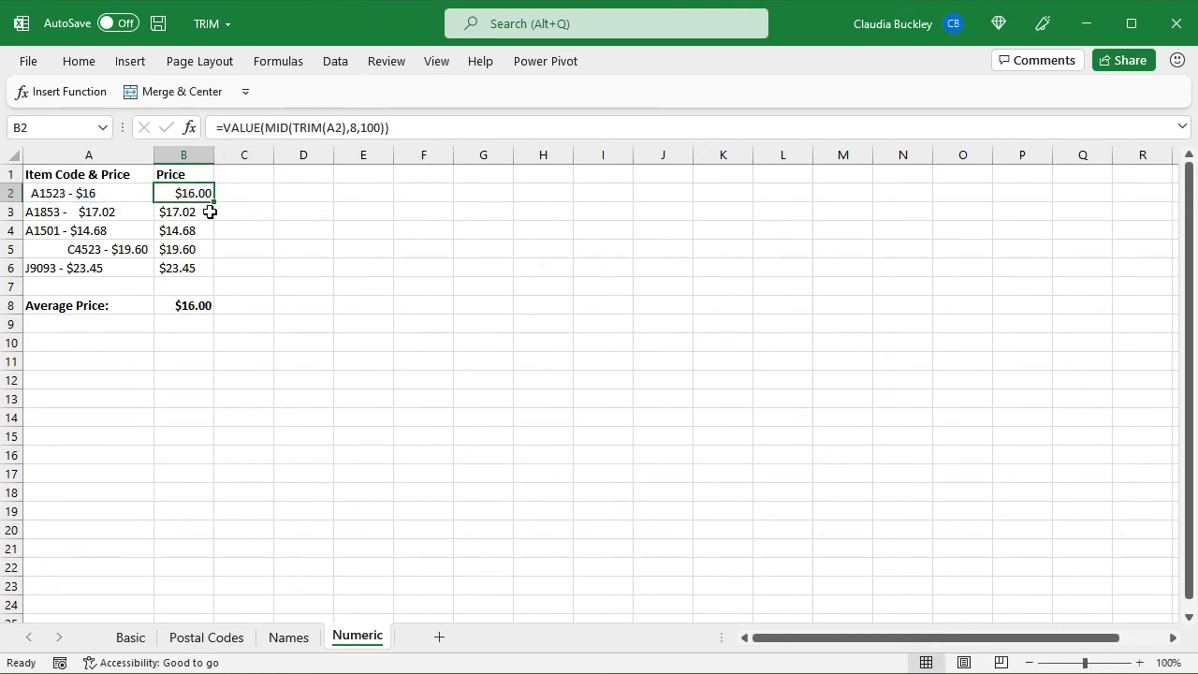
{"action": "left_click_drag", "start_coordinate": [215, 202], "coordinate": [207, 271]}
{"action": "left_click", "coordinate": [181, 305]}
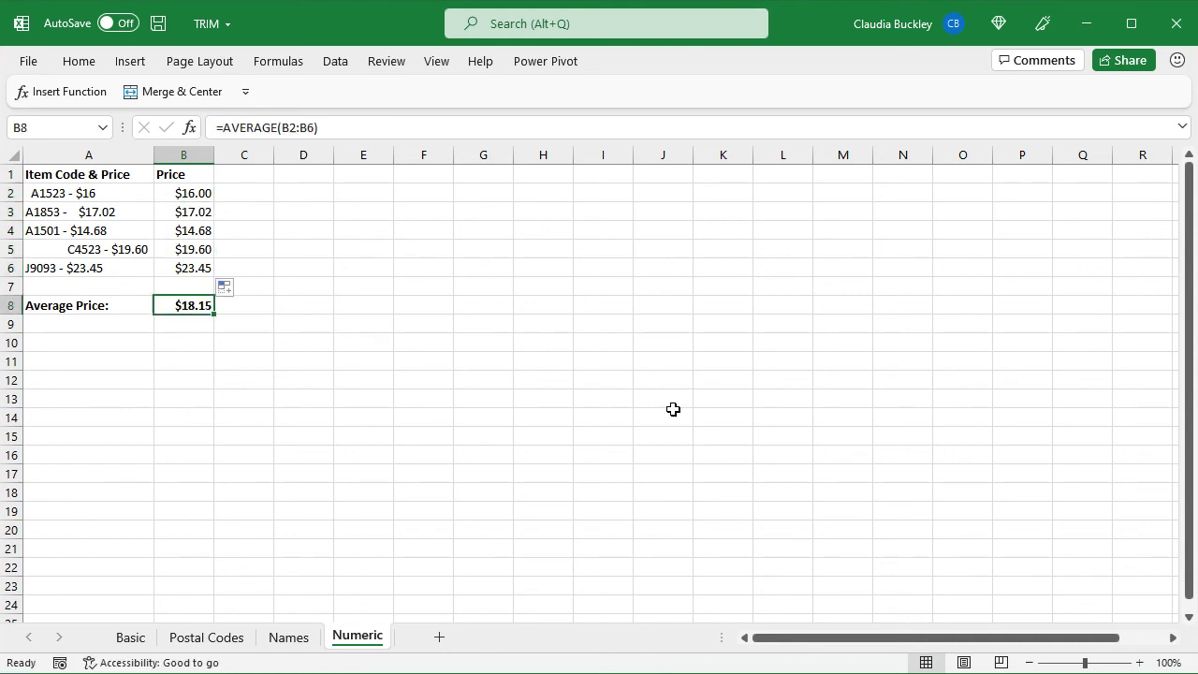